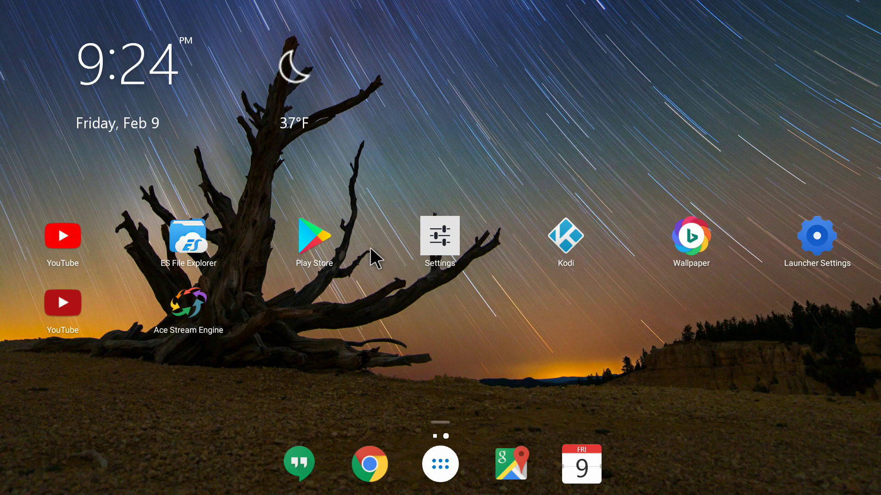
# - Search the Play Store for 'microsoft launcher'
pyautogui.click(308, 247)
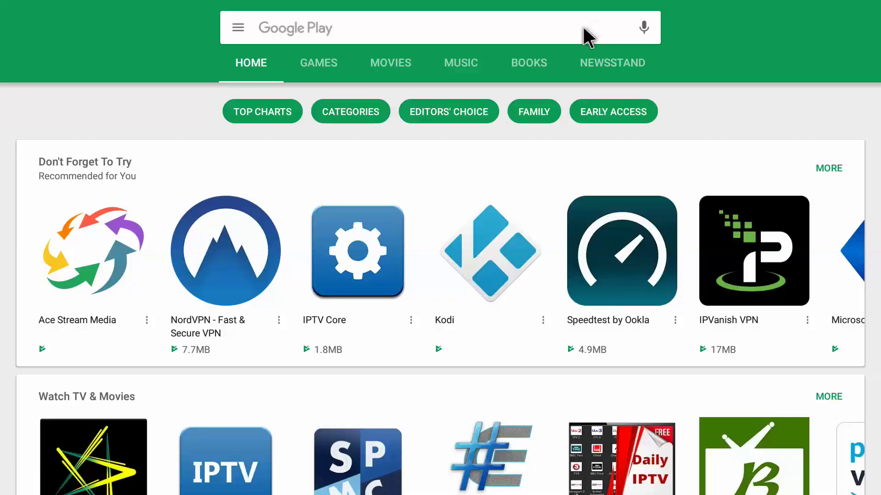
pyautogui.click(585, 35)
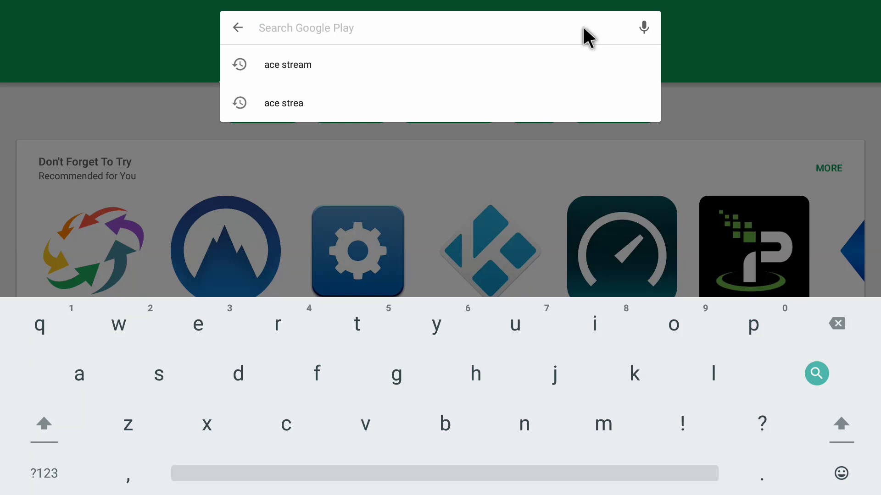
pyautogui.write('microsoft launcher')
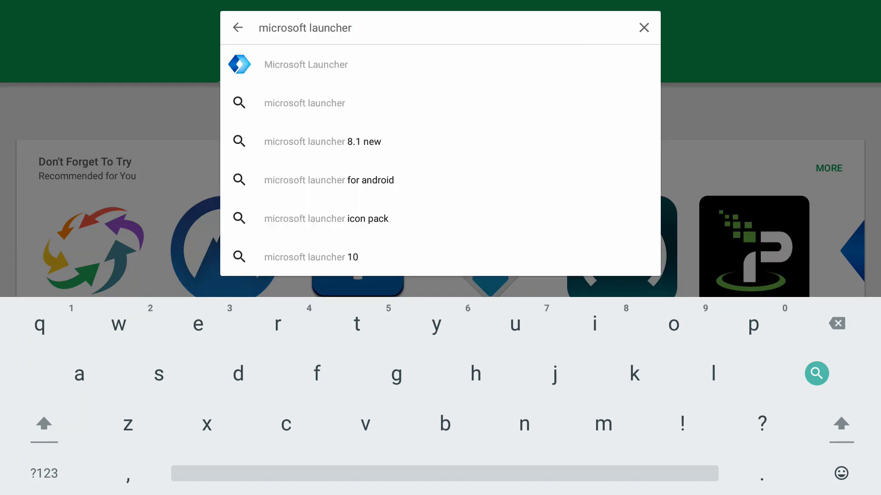
pyautogui.press('Return')
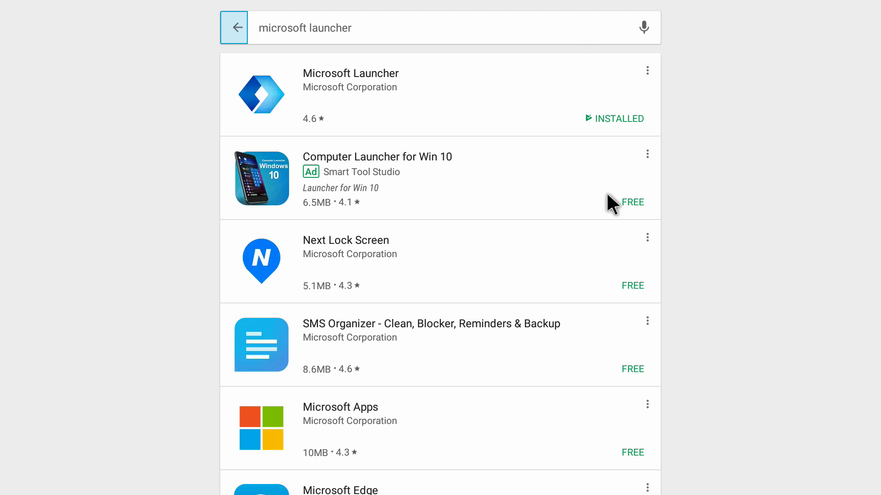
# - Install Microsoft Launcher from its store page, accepting the requested permissions
pyautogui.click(461, 87)
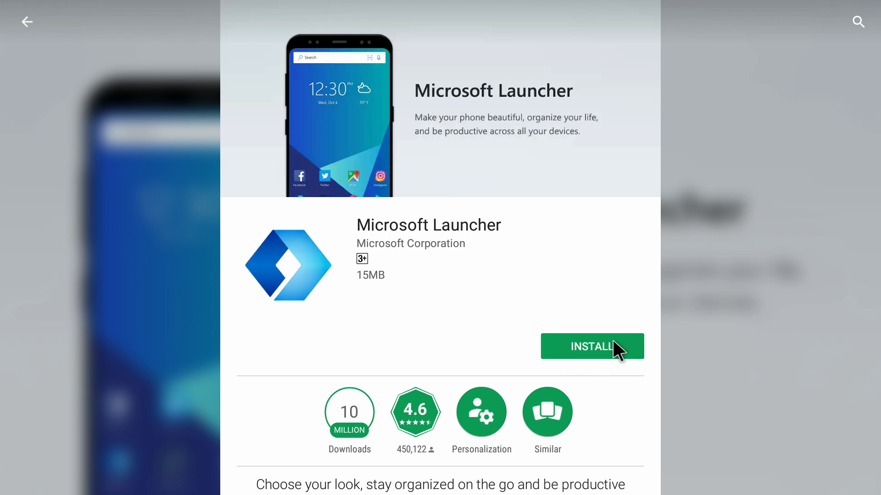
pyautogui.click(596, 349)
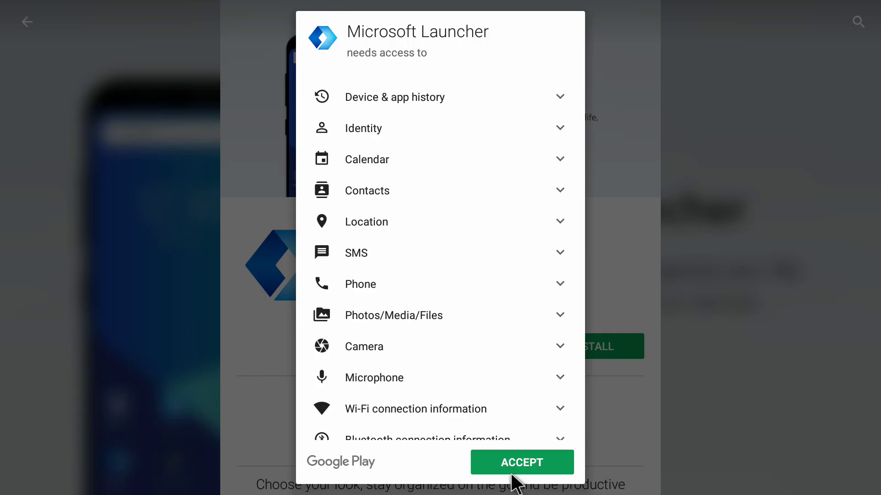
pyautogui.click(511, 463)
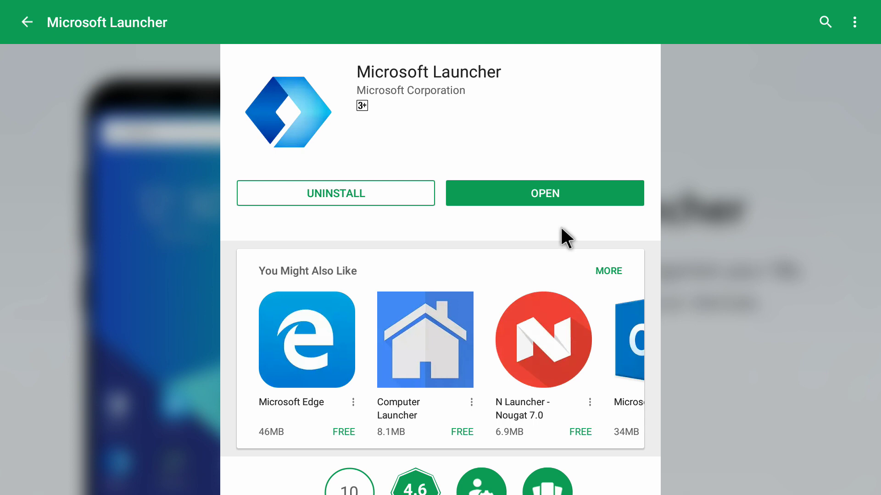
# - Launch Microsoft Launcher and complete setup, skipping Microsoft sign-in and home screen options
pyautogui.click(556, 198)
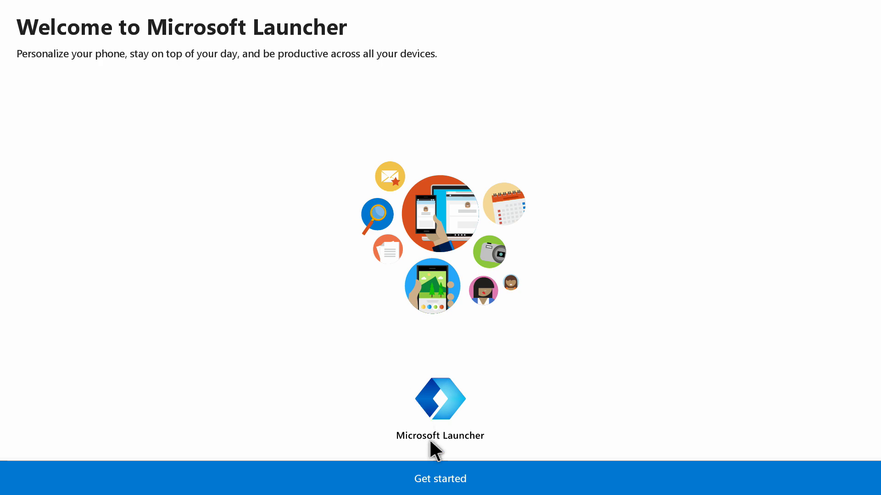
pyautogui.click(445, 483)
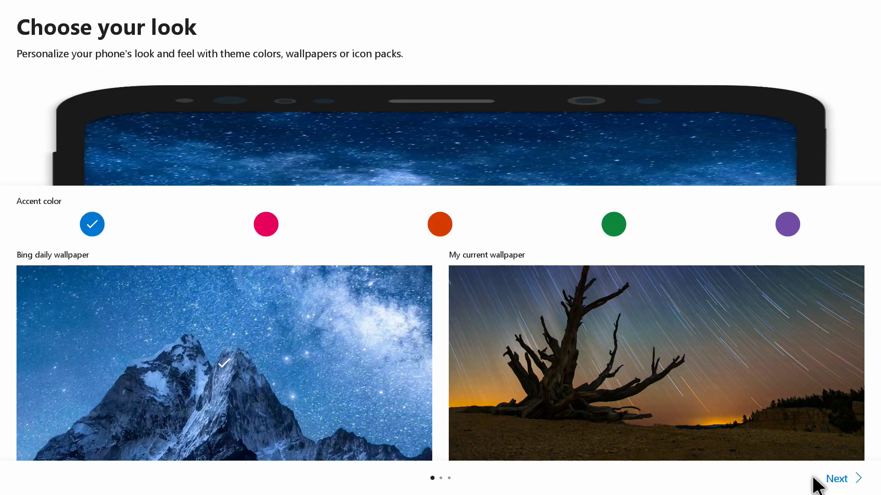
pyautogui.click(846, 486)
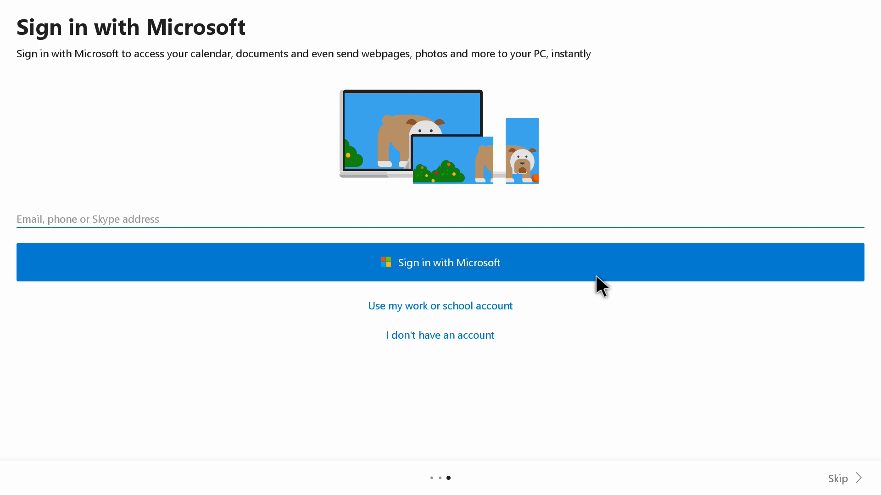
pyautogui.click(844, 487)
pyautogui.click(844, 484)
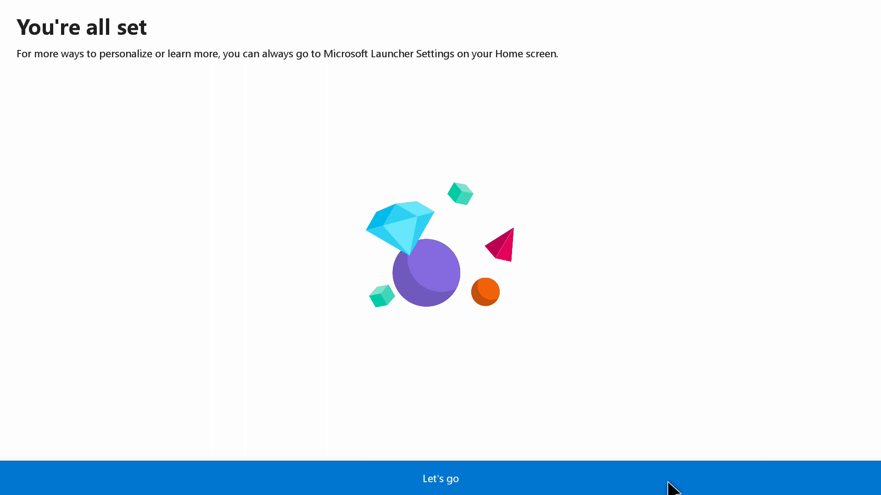
pyautogui.click(456, 486)
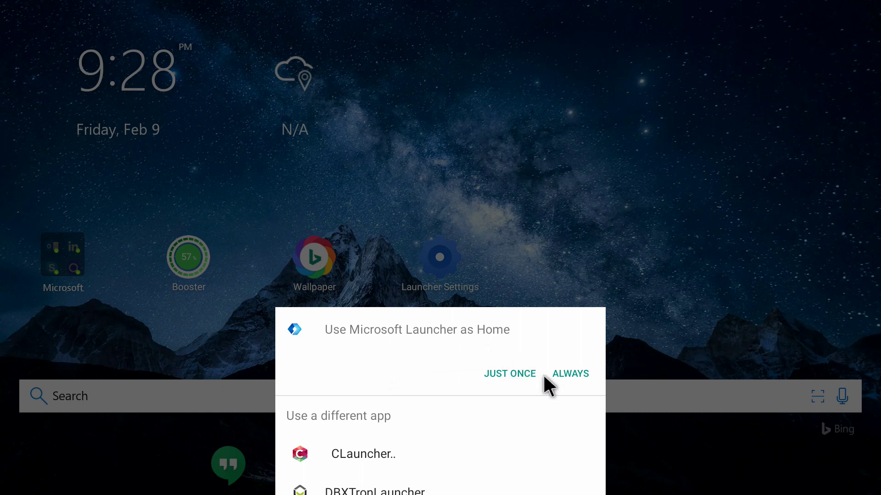
# - Set Microsoft Launcher as the default Home app (Always) and scroll through its feed
pyautogui.click(569, 373)
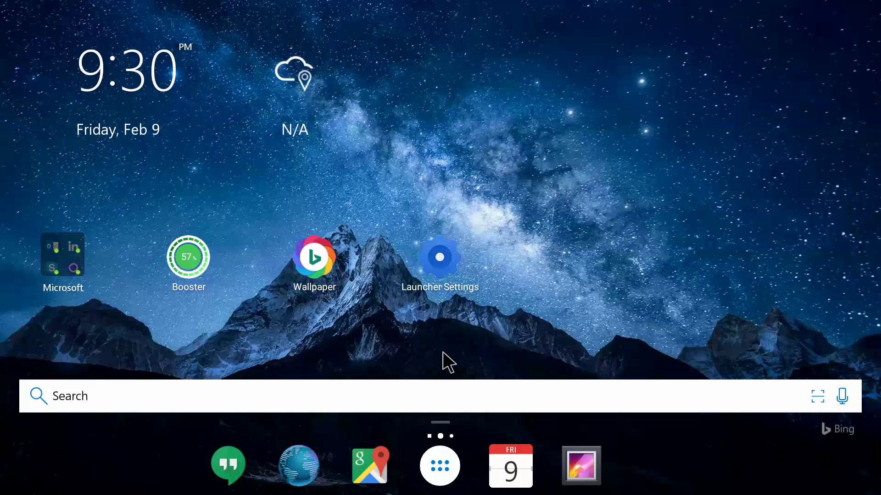
pyautogui.press('Left')
pyautogui.press('Left')
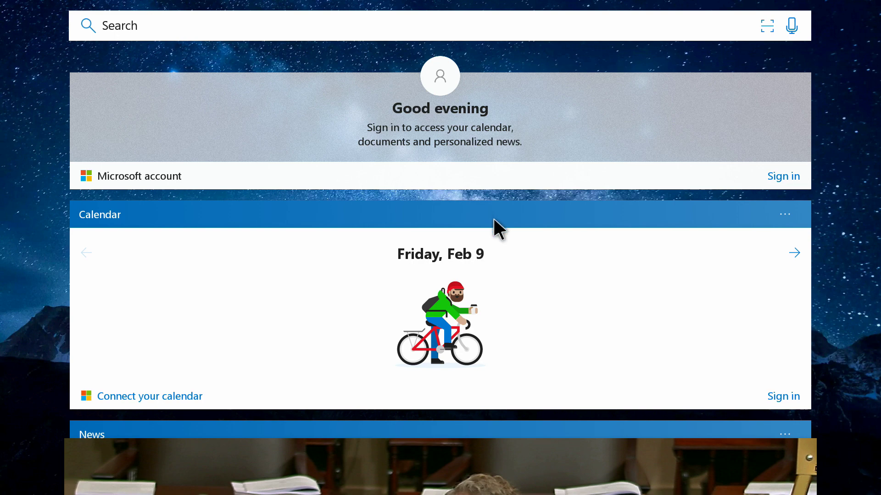
pyautogui.scroll(-8, 510, 219)
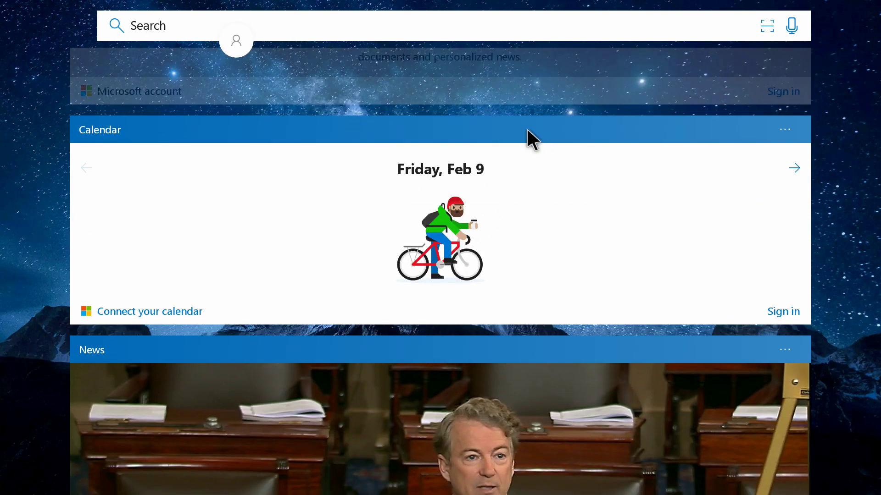
pyautogui.scroll(-4, 574, 252)
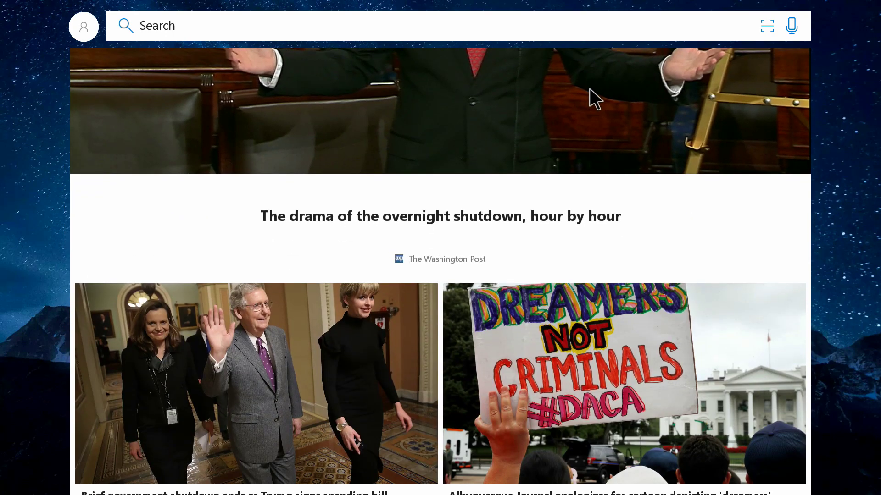
pyautogui.scroll(-8, 508, 367)
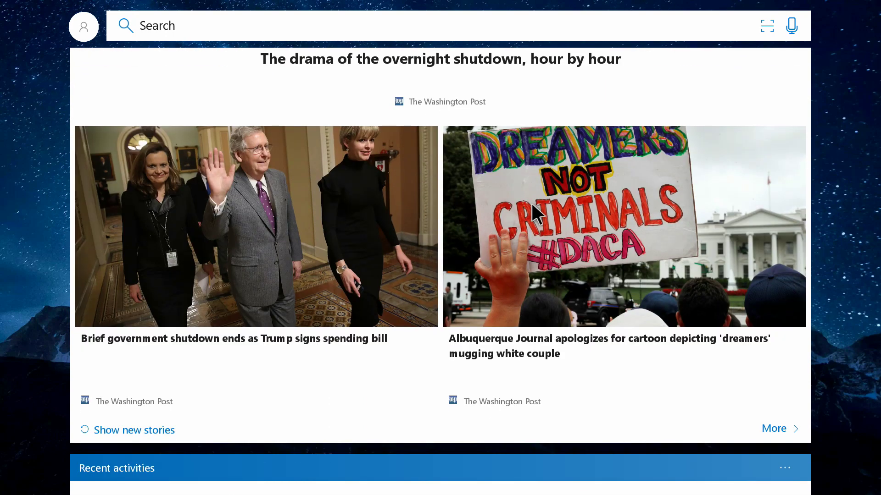
pyautogui.scroll(-3, 528, 348)
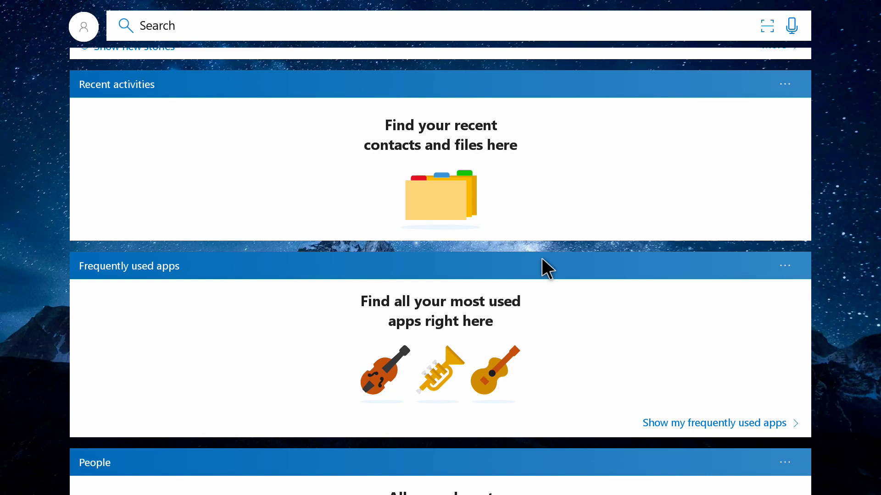
pyautogui.scroll(-3, 537, 348)
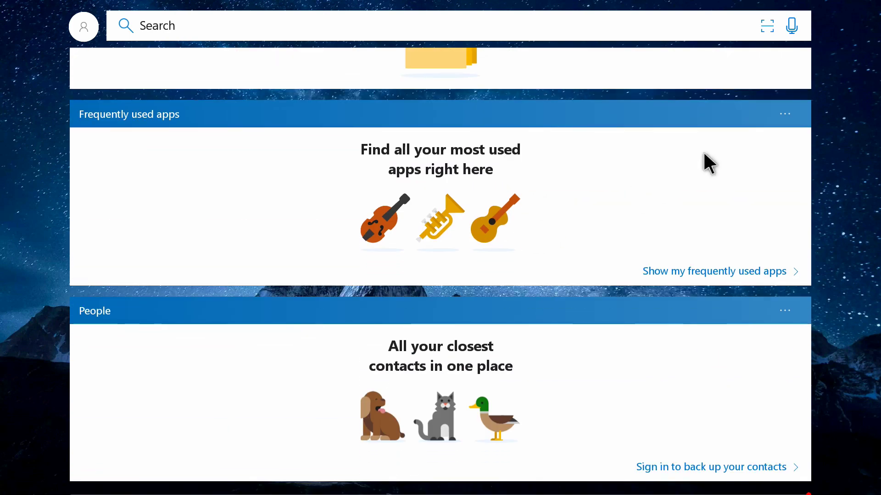
# - Open and dismiss the Frequently used apps card's options, then return to the home screen
pyautogui.click(784, 114)
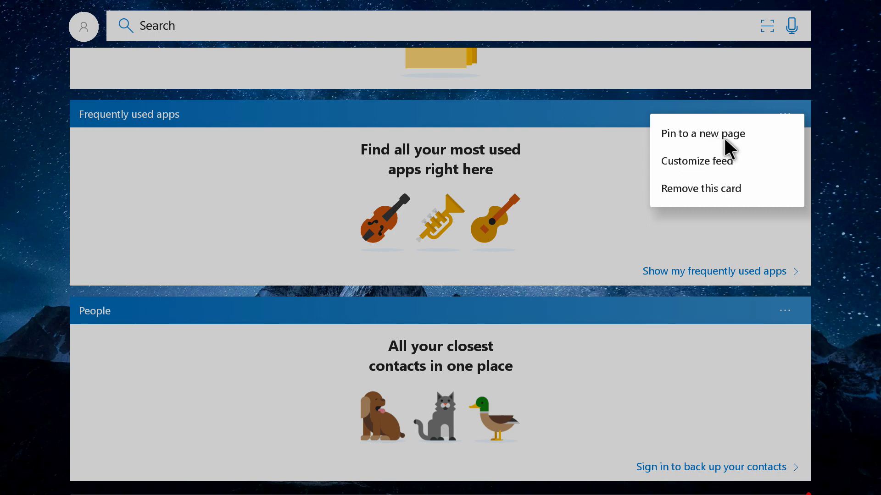
pyautogui.click(730, 188)
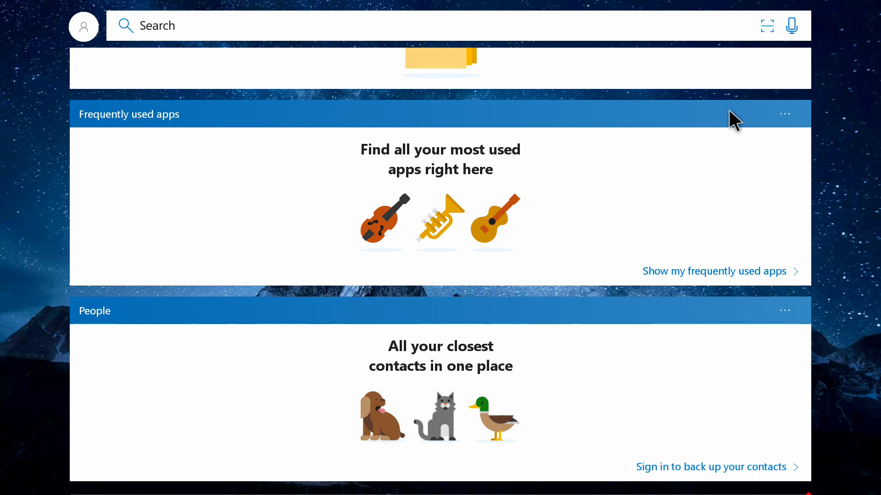
pyautogui.moveTo(729, 113); pyautogui.dragTo(23, 141)
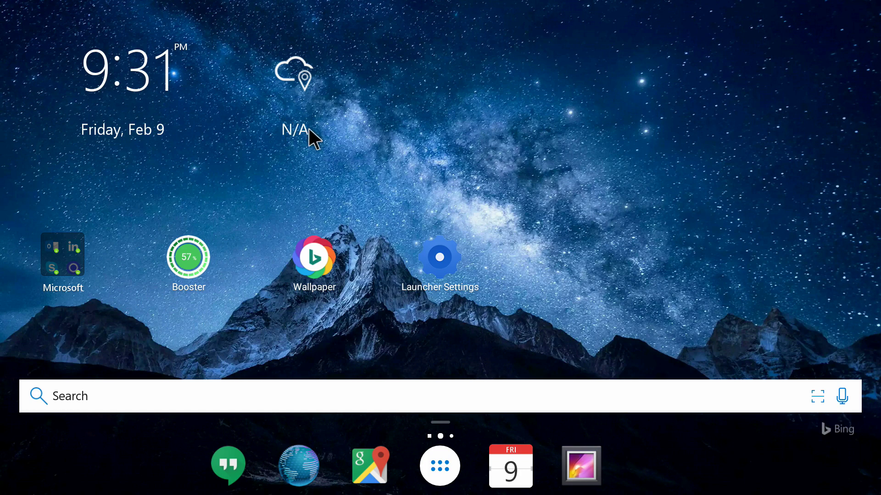
pyautogui.click(309, 69)
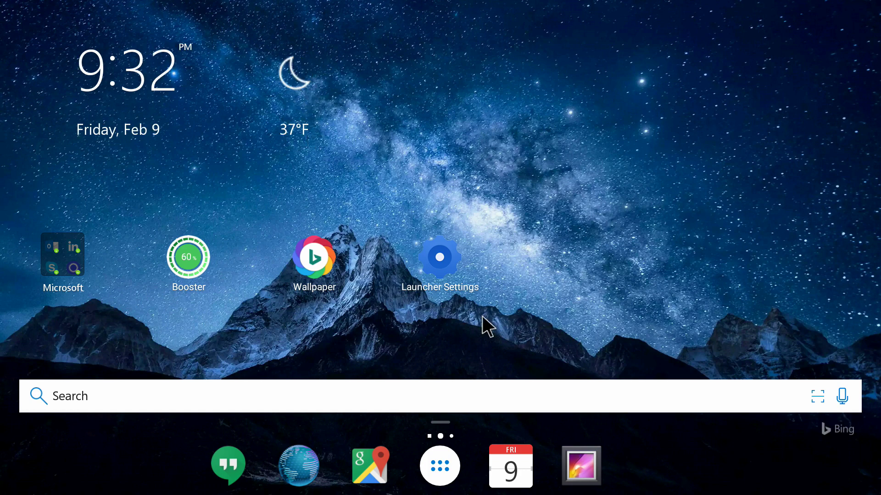
pyautogui.click(443, 482)
pyautogui.scroll(5, 439, 270)
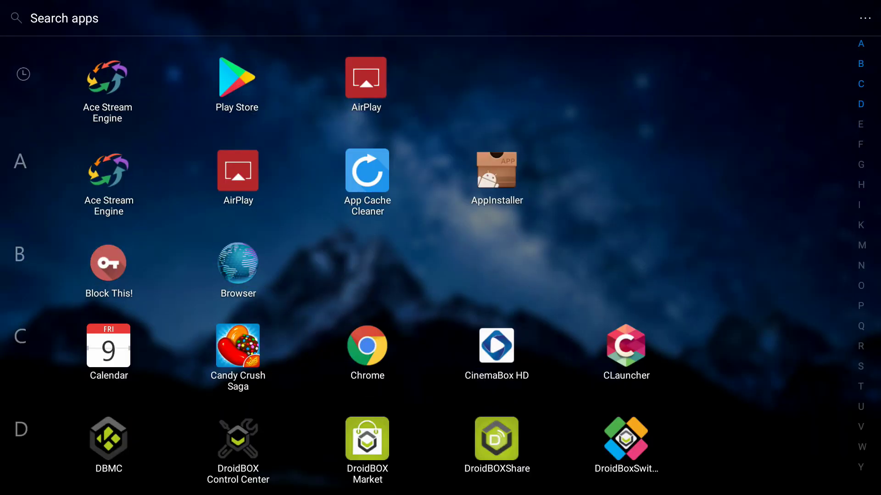
pyautogui.scroll(-8, 335, 265)
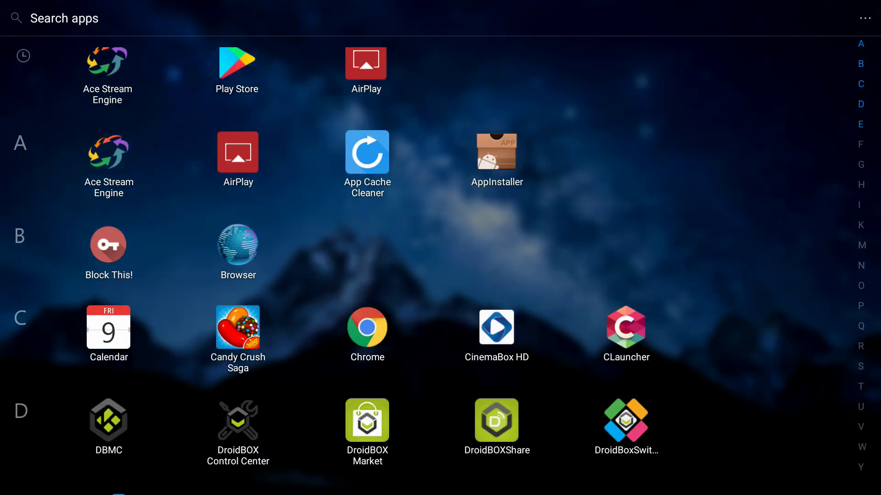
pyautogui.scroll(-8, 440, 266)
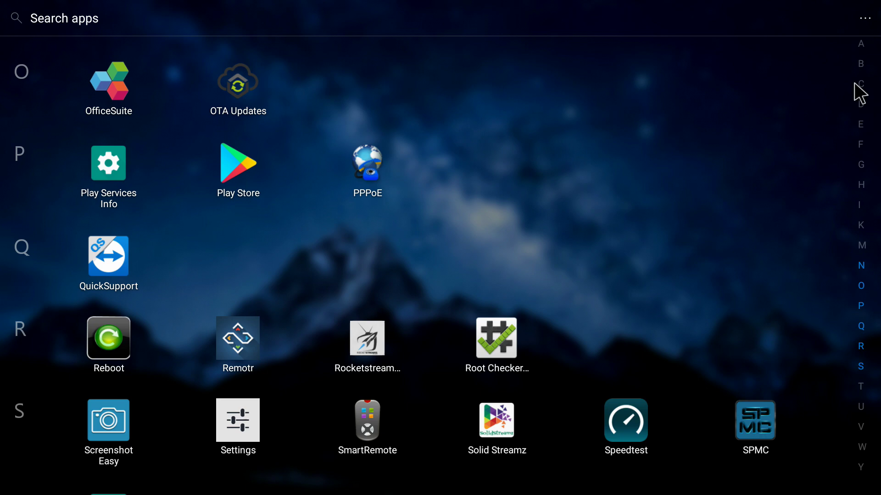
pyautogui.click(861, 85)
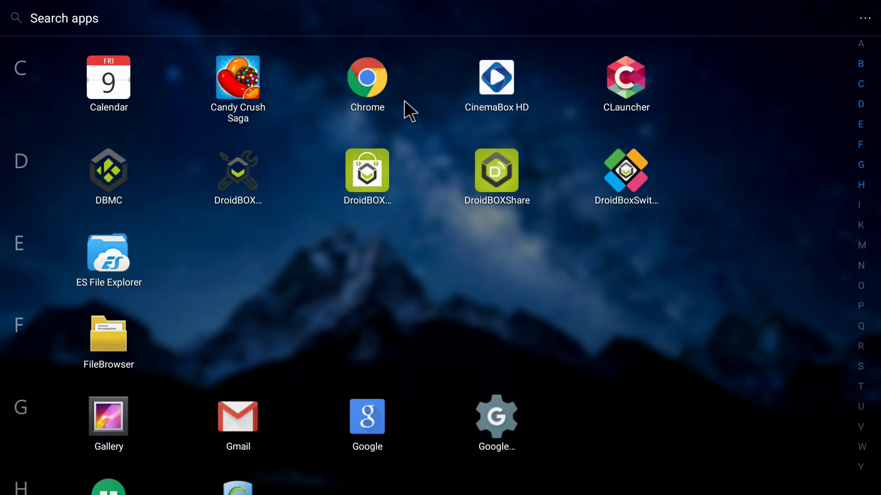
pyautogui.press('Up')
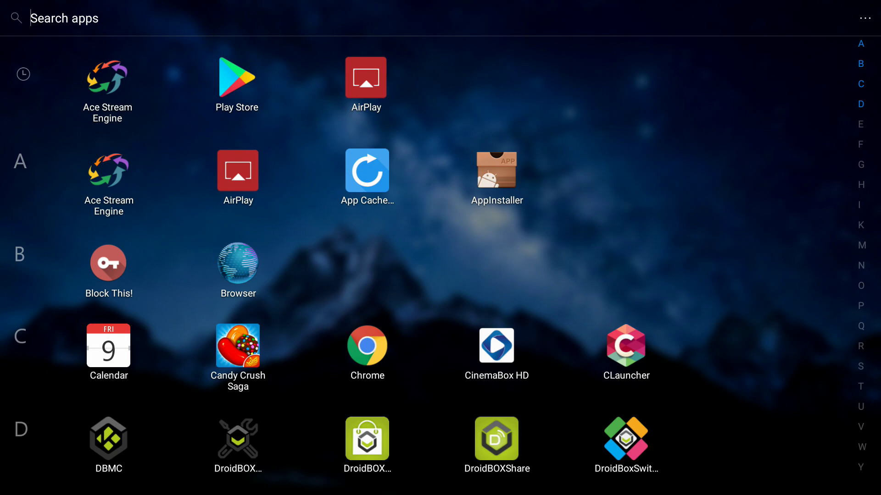
pyautogui.press('Escape')
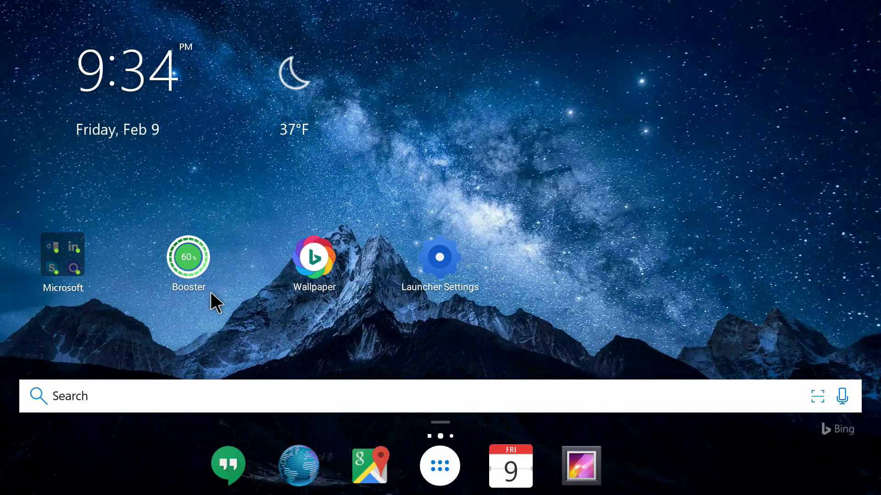
# - Delete the Booster shortcut, drag away the Microsoft folder, and remove the search bar
pyautogui.rightClick(189, 263)
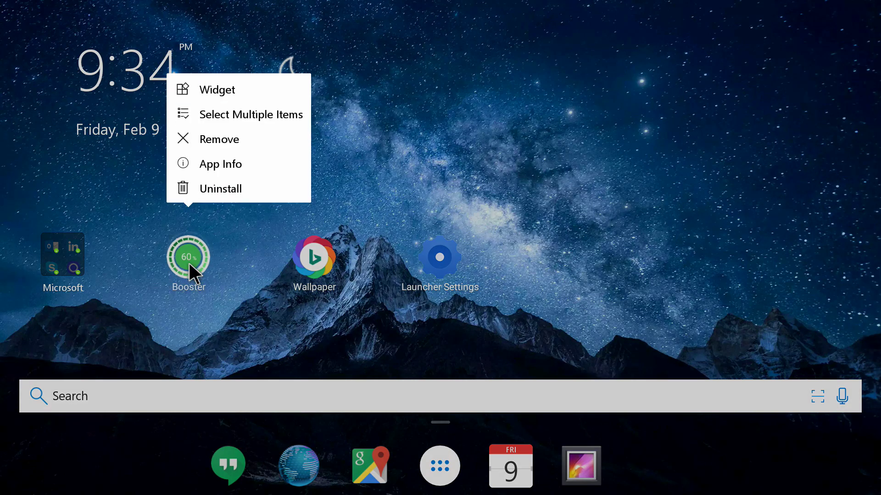
pyautogui.click(226, 139)
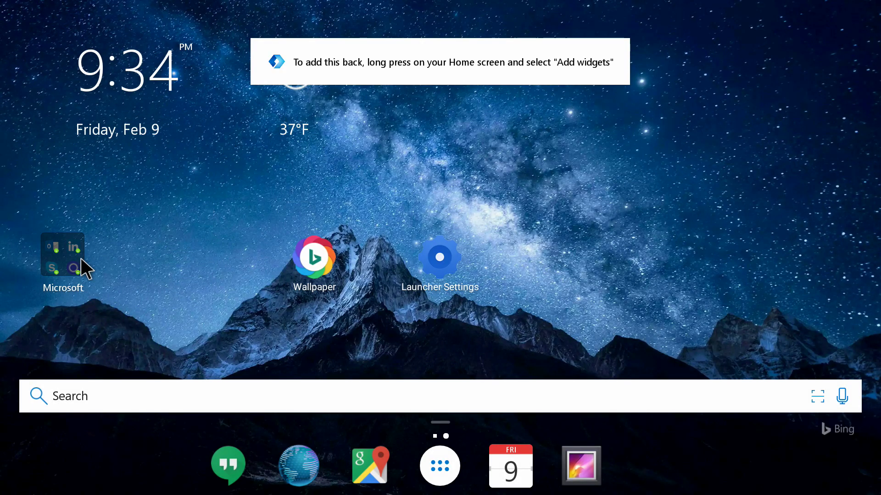
pyautogui.moveTo(81, 257); pyautogui.dragTo(701, 364)
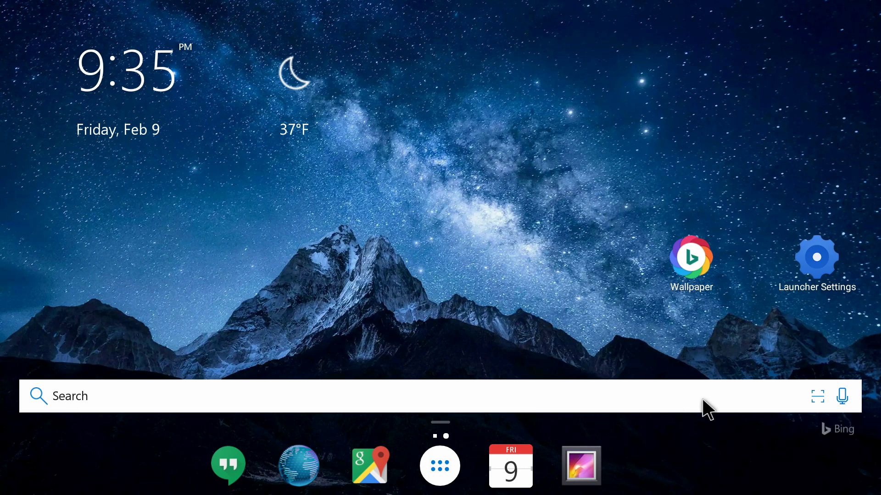
pyautogui.click(712, 393)
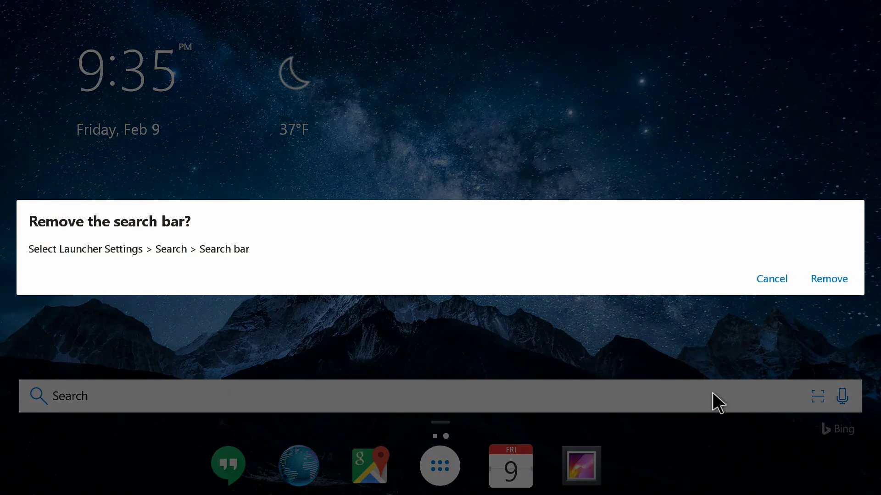
pyautogui.click(828, 279)
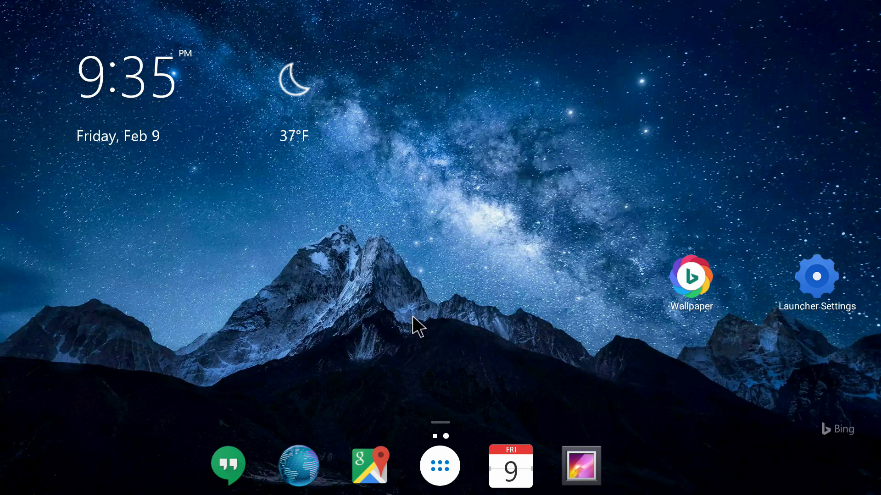
# - Add Kodi from the app drawer's K section to the home screen's clock page
pyautogui.click(439, 465)
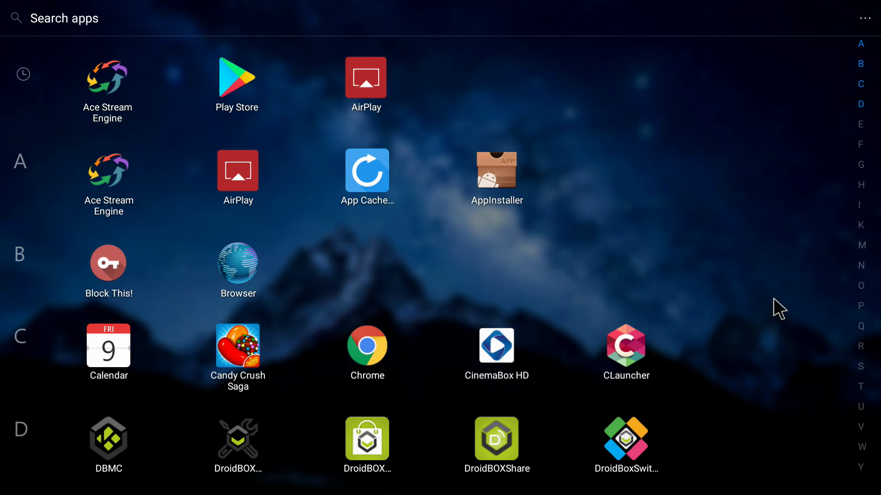
pyautogui.click(861, 230)
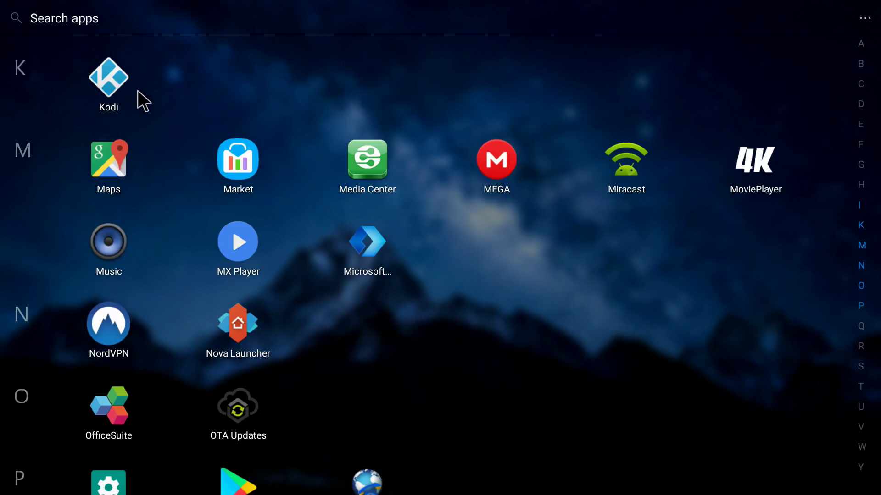
pyautogui.moveTo(110, 75); pyautogui.dragTo(110, 76)
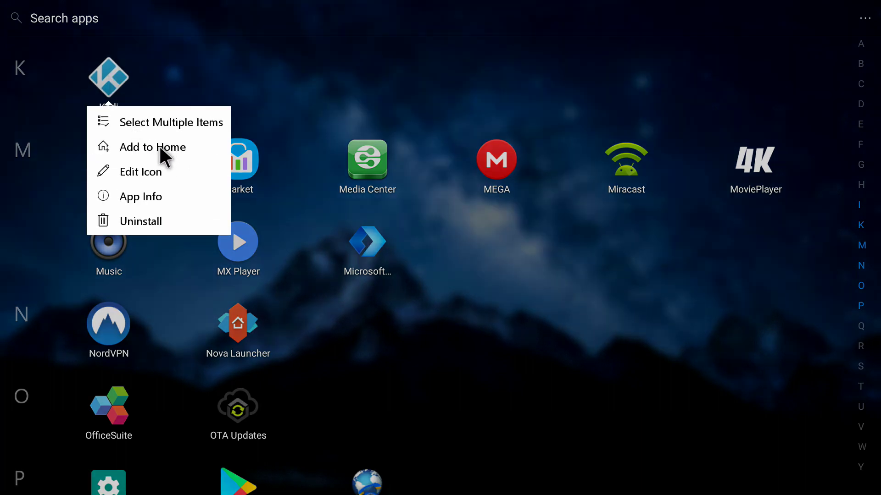
pyautogui.click(173, 148)
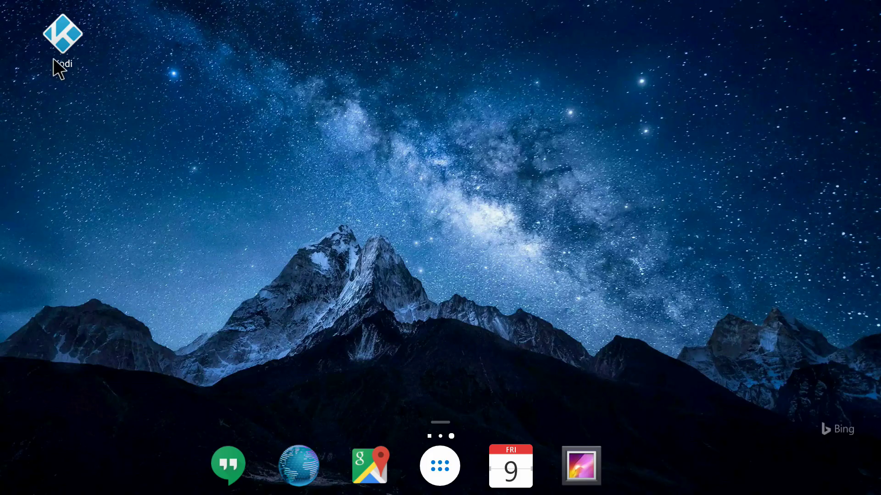
pyautogui.moveTo(65, 32); pyautogui.dragTo(606, 270)
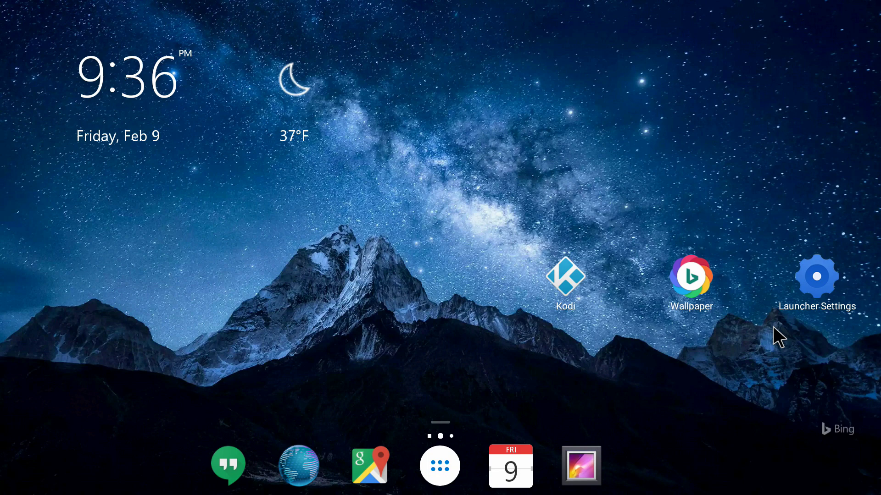
# - Open Launcher Settings from its home screen icon
pyautogui.click(813, 285)
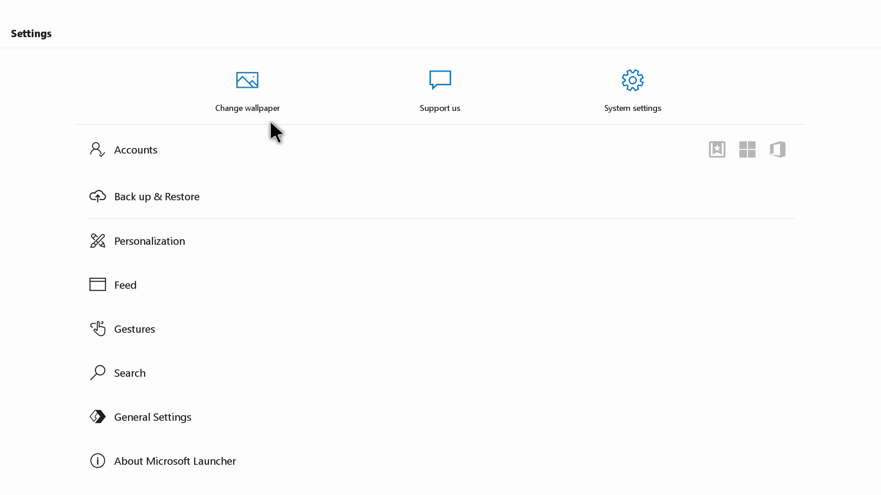
# - Download and set the star-trail dead tree wallpaper, then return to the home screen
pyautogui.click(247, 82)
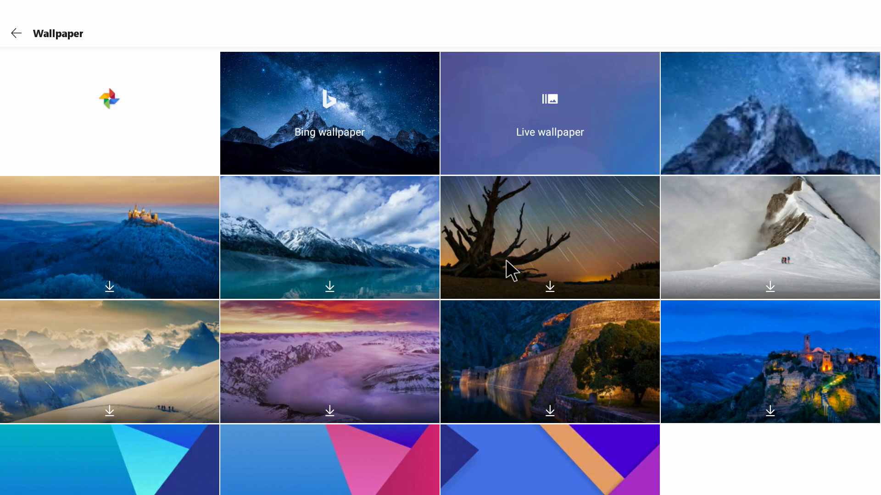
pyautogui.click(550, 287)
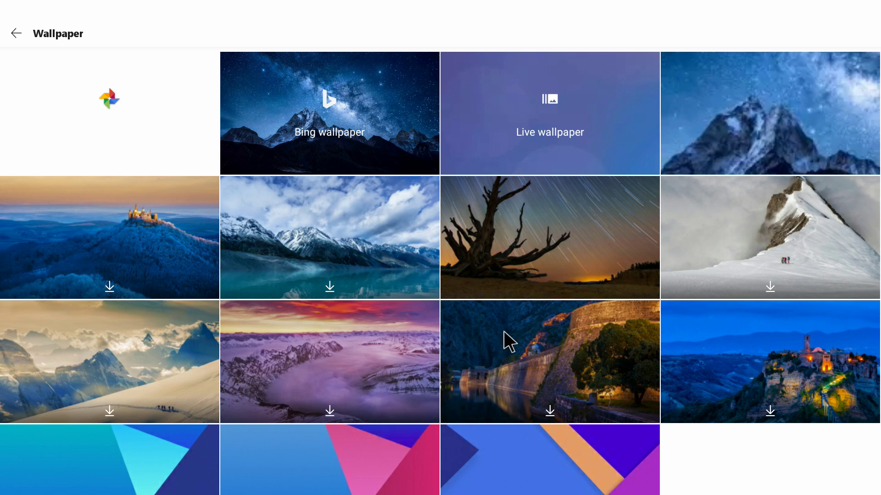
pyautogui.click(564, 246)
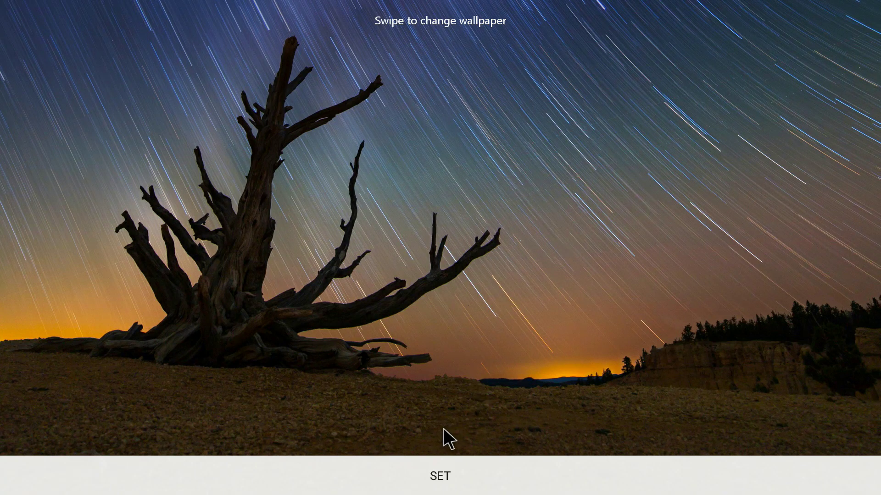
pyautogui.click(442, 482)
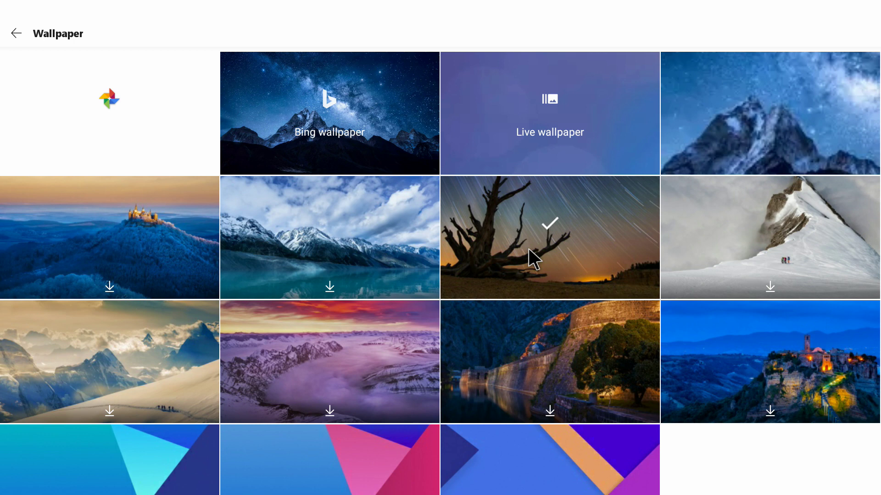
pyautogui.press('Escape')
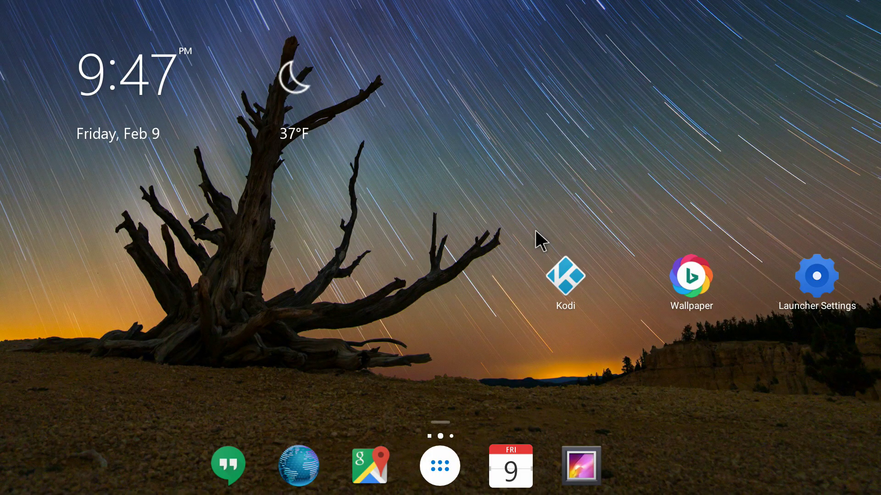